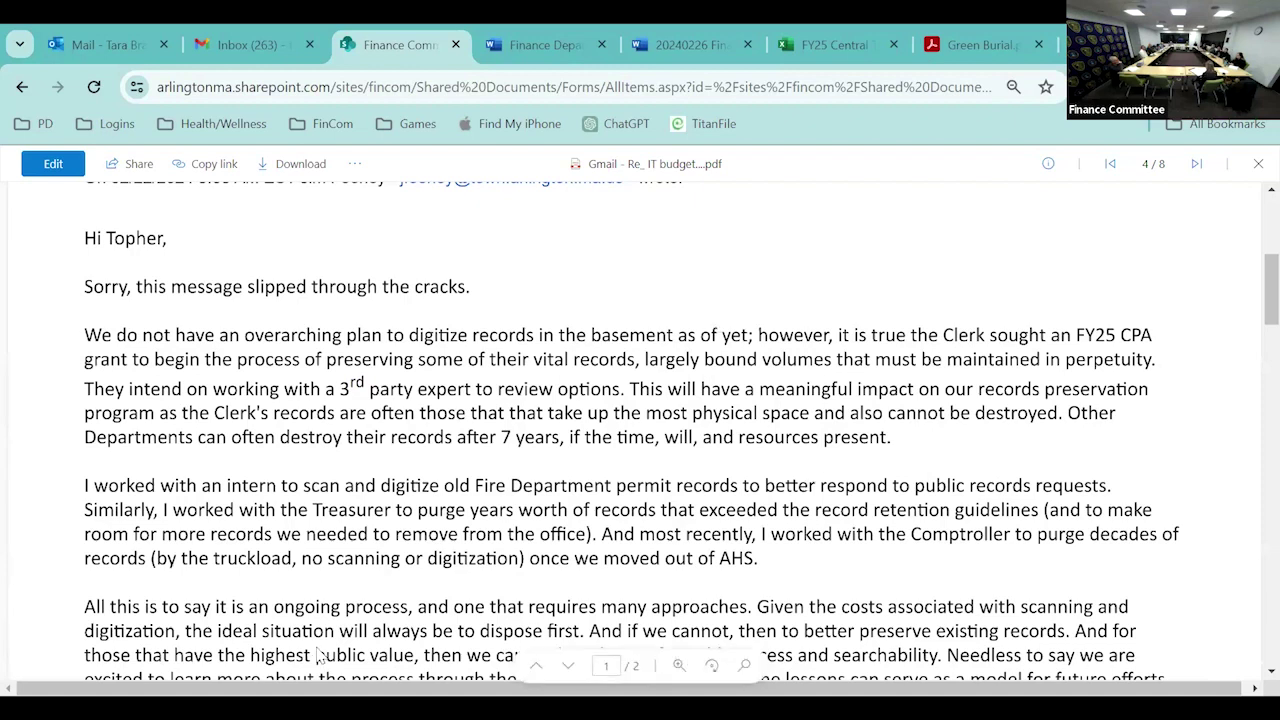
Switch to the FY25 Central Tracker & Schedule workbook and select the 2/28/2024 agenda item in the Agenda Schedule.
key("ctrl+6")
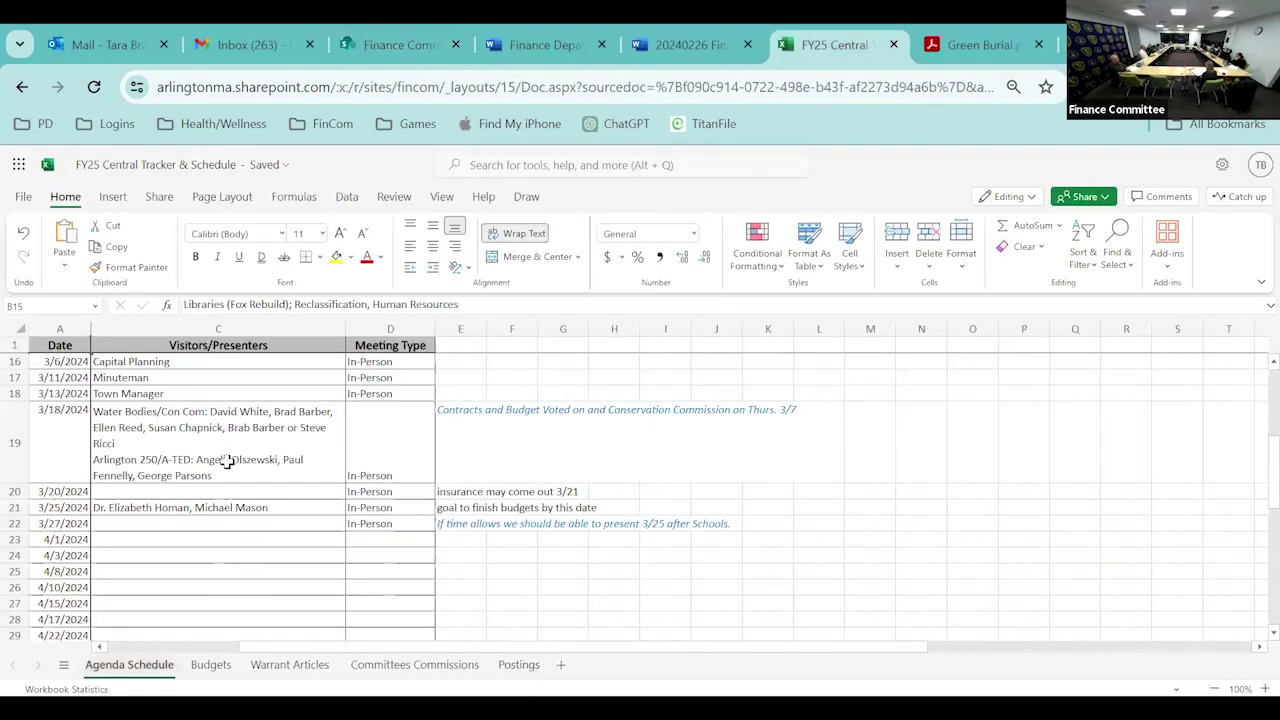
scroll(650, 655, "left", 2)
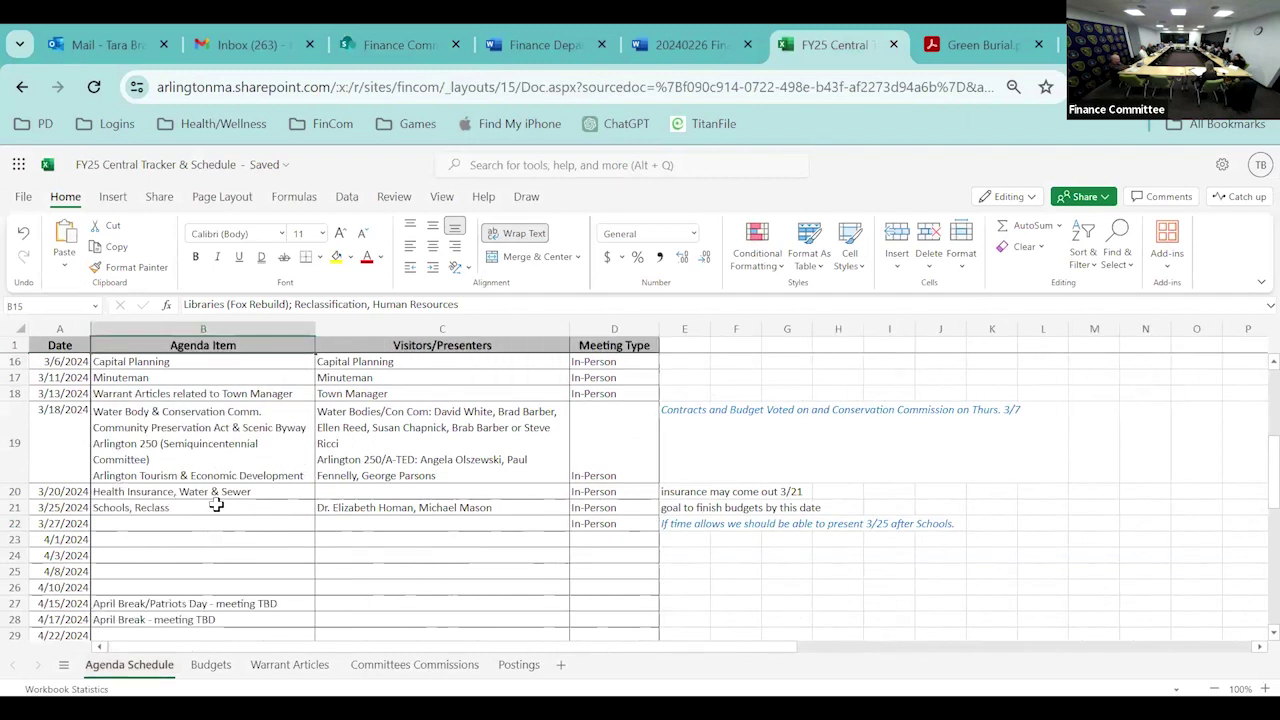
scroll(216, 505, "up", 2)
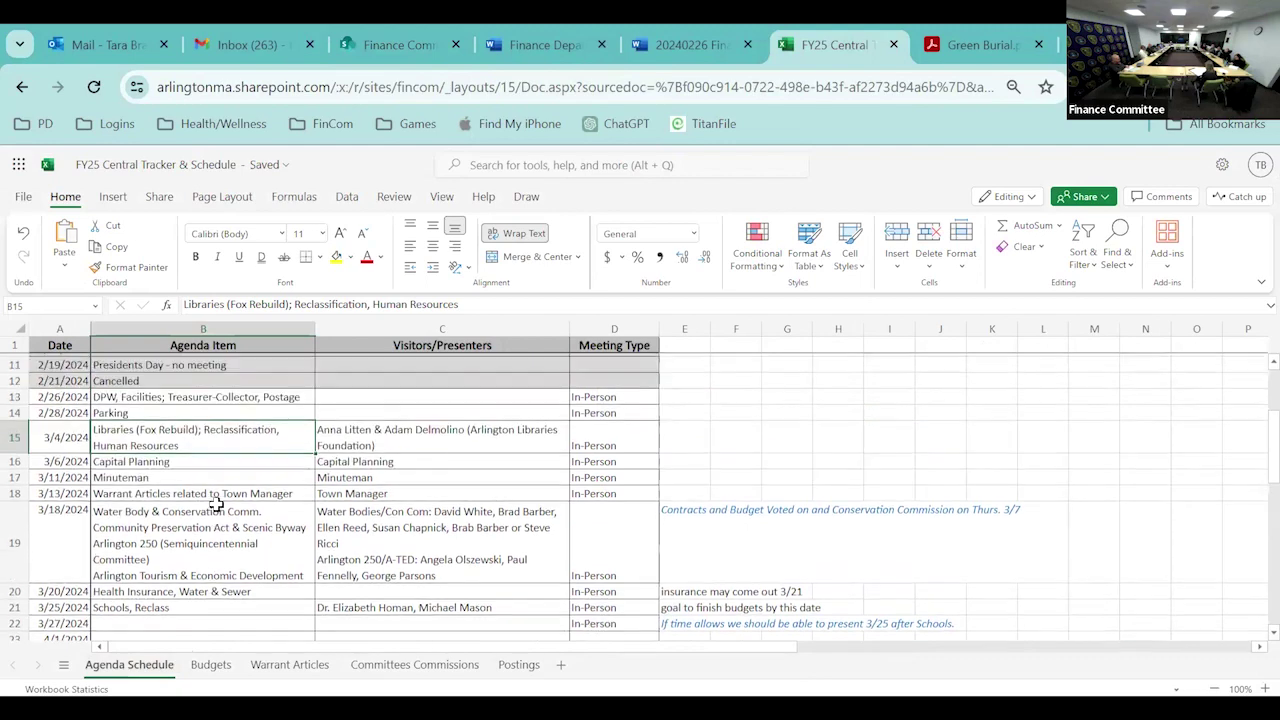
left_click(158, 410)
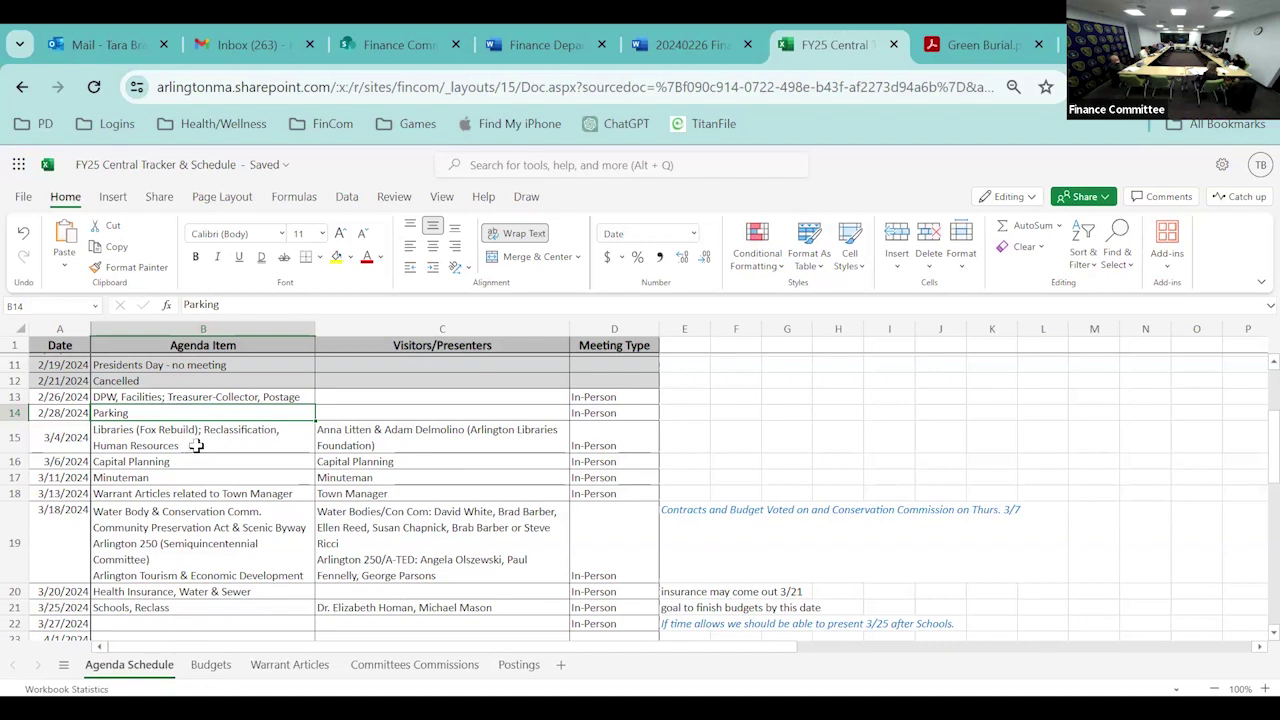
Shorten the 3/25/2024 agenda item to "Schools" and clear the 3/27/2024 note about presenting on 3/25 after Schools.
double_click(233, 606)
key("BackSpace")
key("BackSpace")
key("BackSpace")
key("BackSpace")
key("BackSpace")
key("BackSpace")
key("BackSpace")
key("BackSpace")
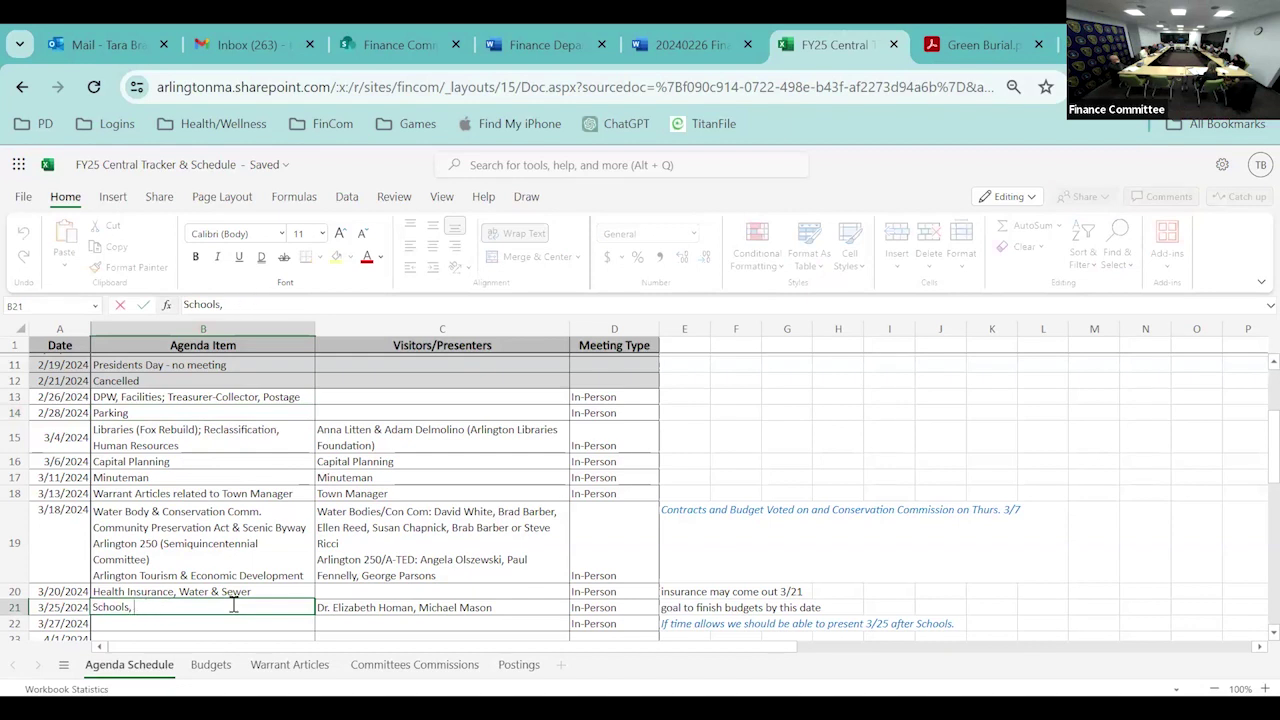
double_click(667, 622)
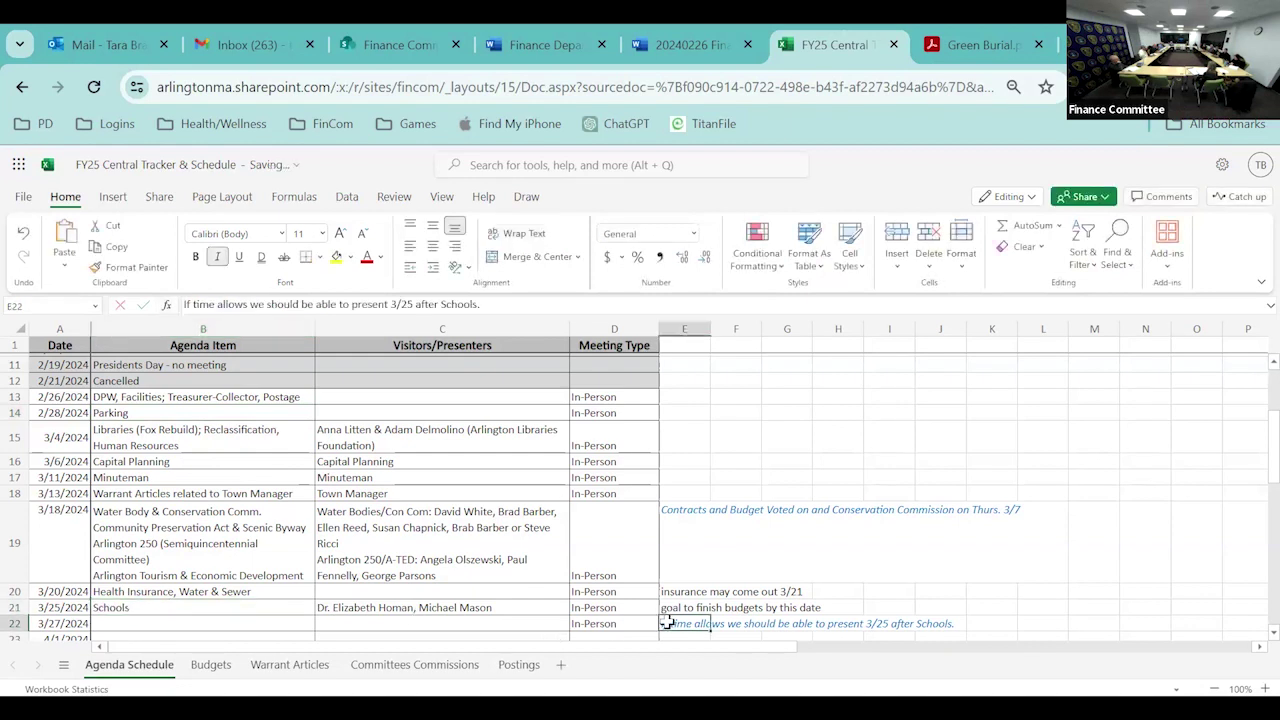
left_click(736, 622)
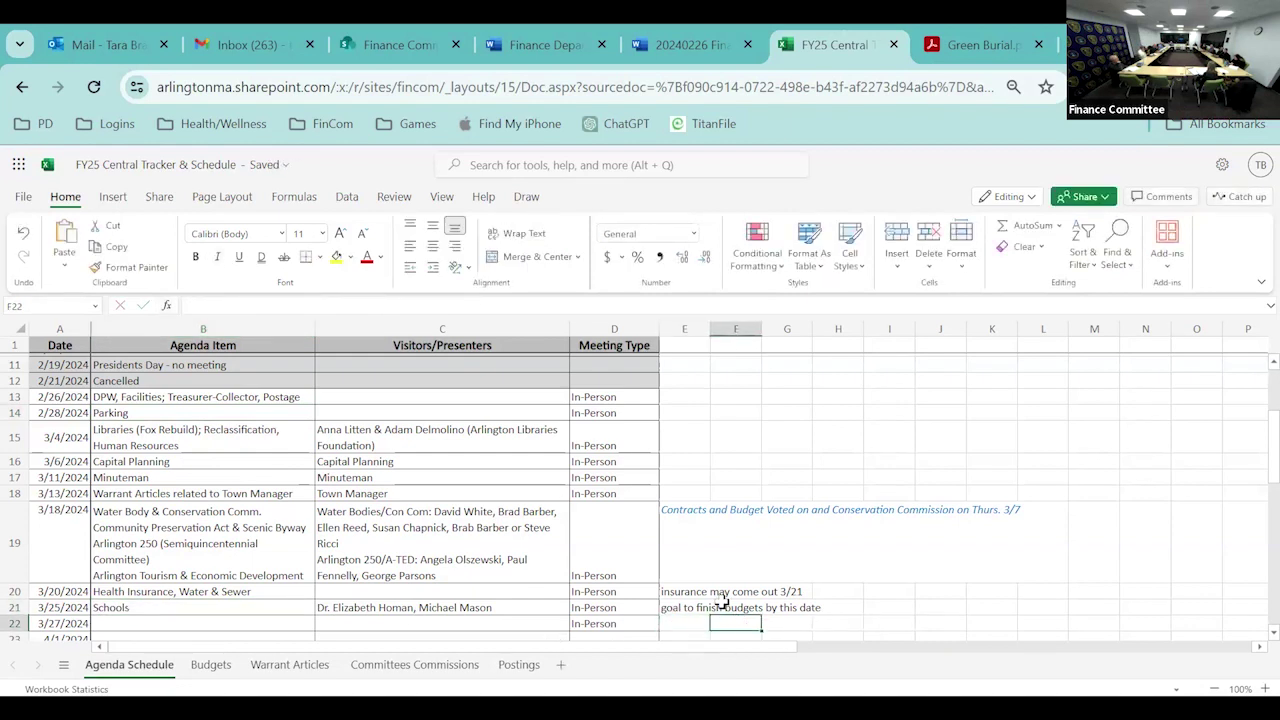
Extend the 2/28/2024 agenda item to read "Parking; DPW & Solid Waste".
scroll(255, 490, "up", 2)
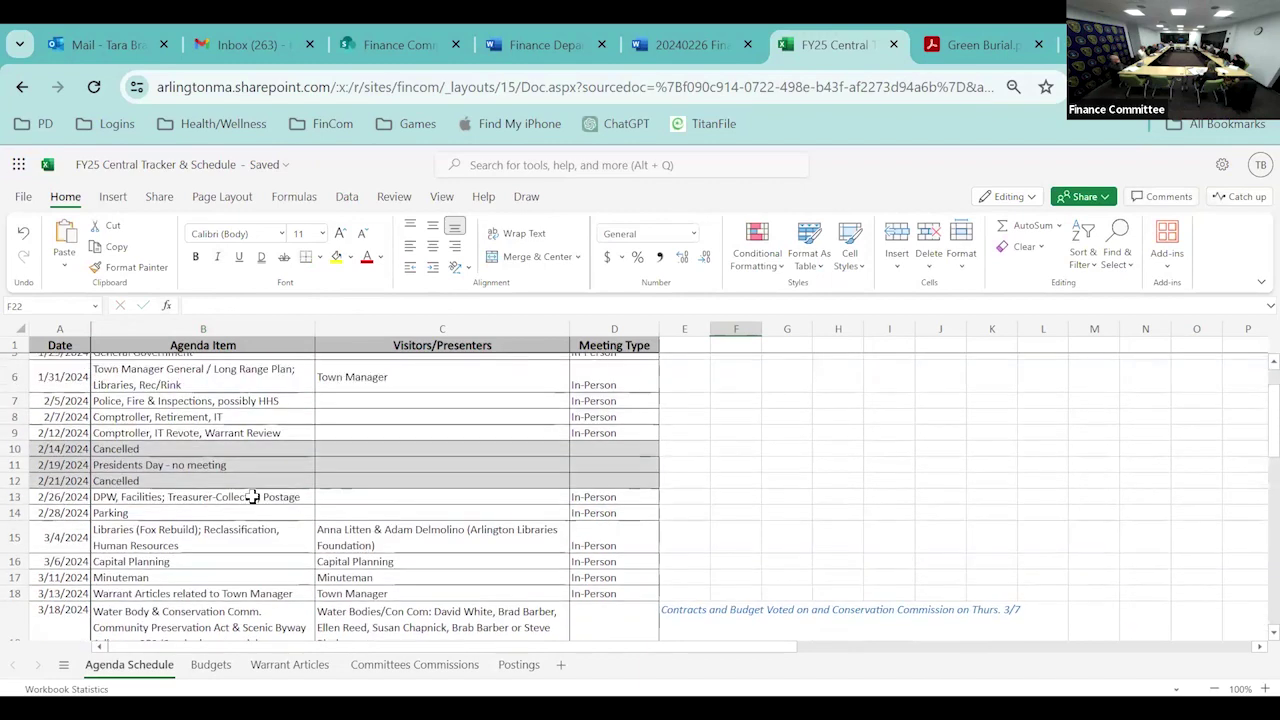
scroll(254, 494, "down", 4)
scroll(254, 494, "up", 2)
left_click(253, 440)
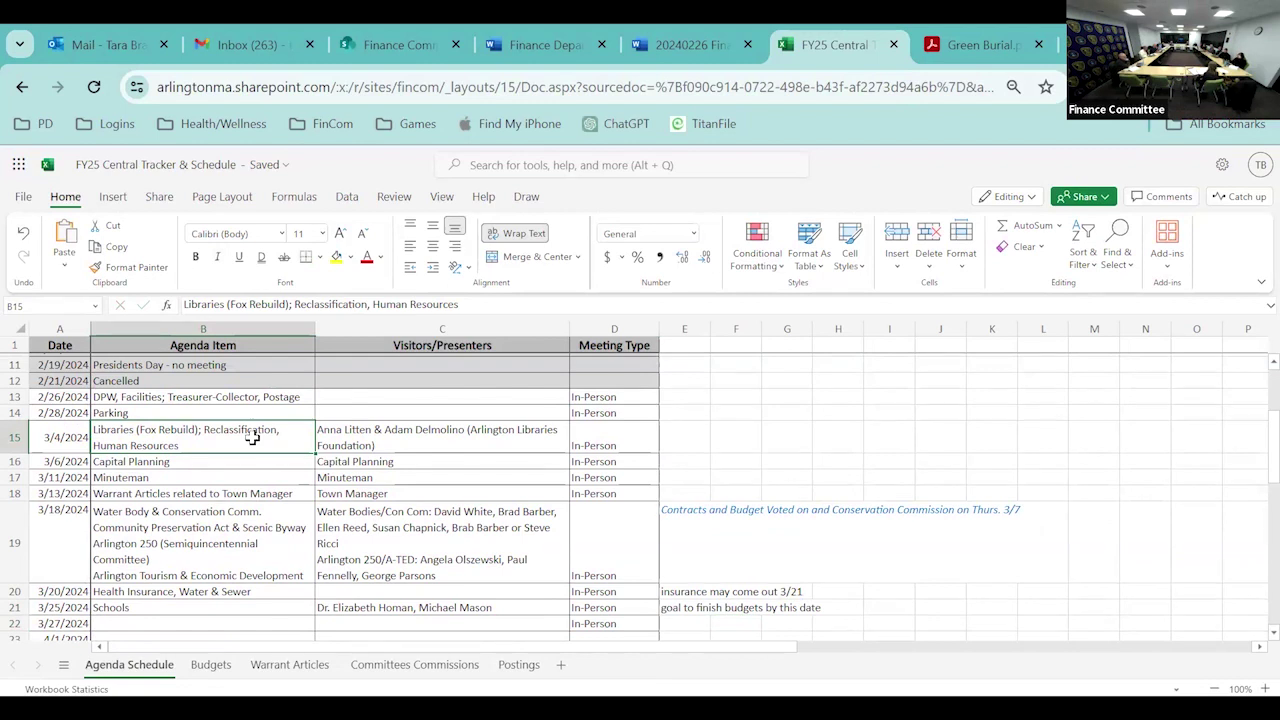
double_click(243, 412)
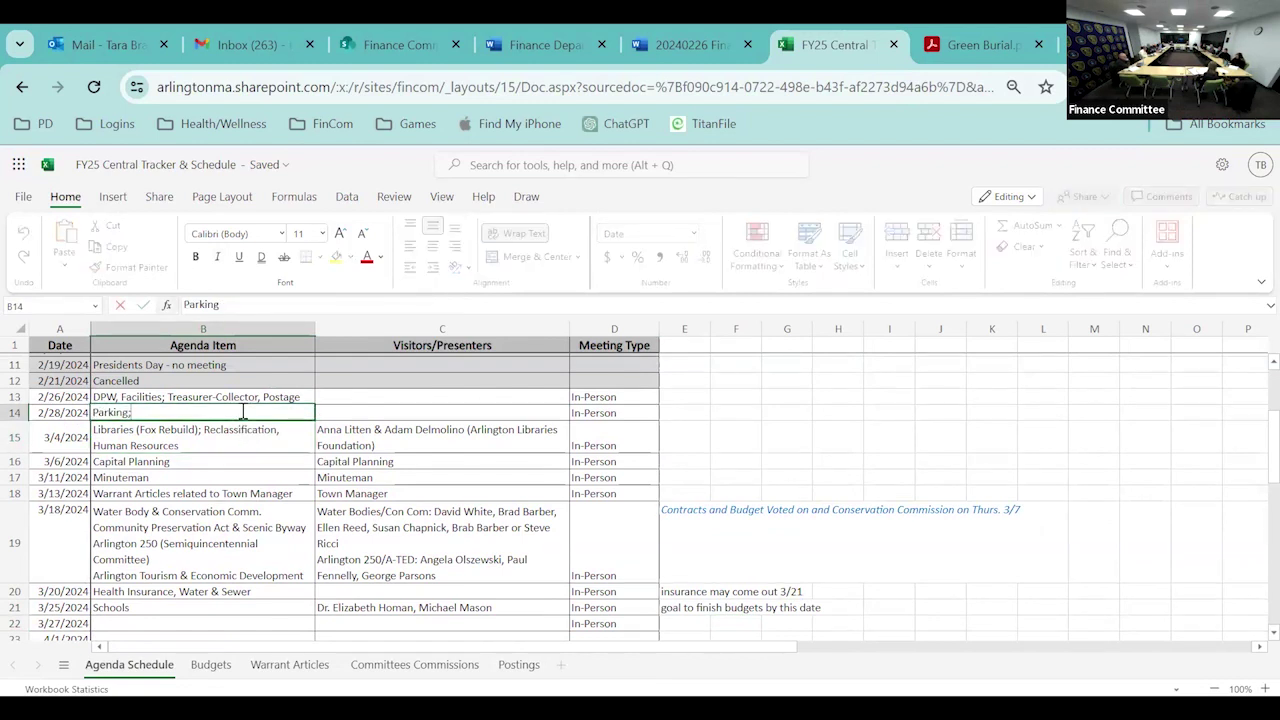
type(";")
key("BackSpace")
type("DPW & Solid Waste")
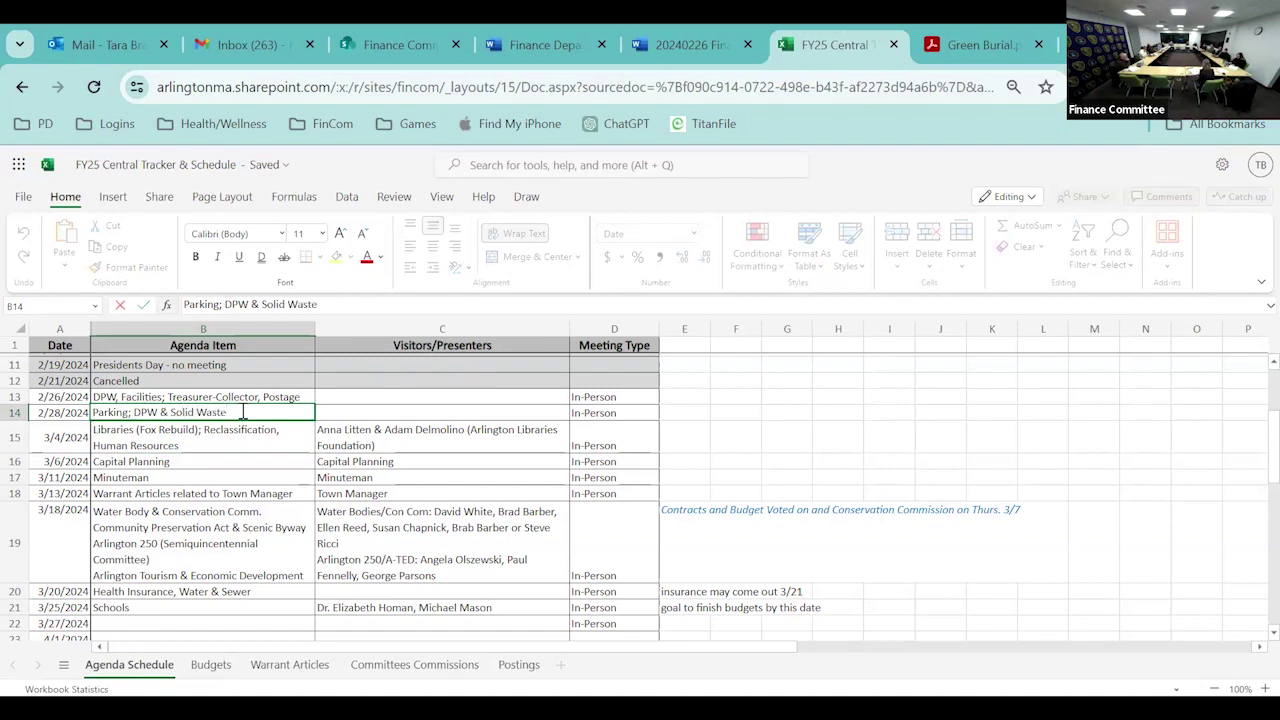
left_click(238, 436)
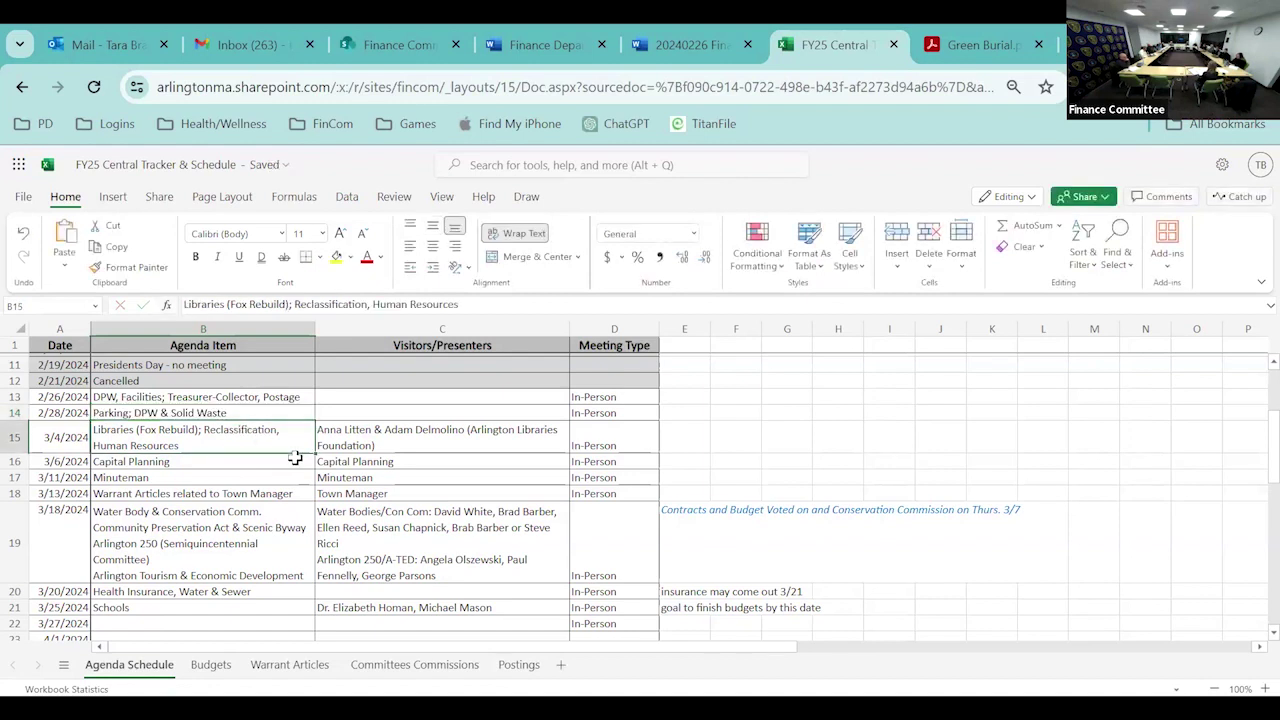
Review the March and April meeting dates and their agenda items, ending at the 2/26/2024 entry.
left_click(295, 457)
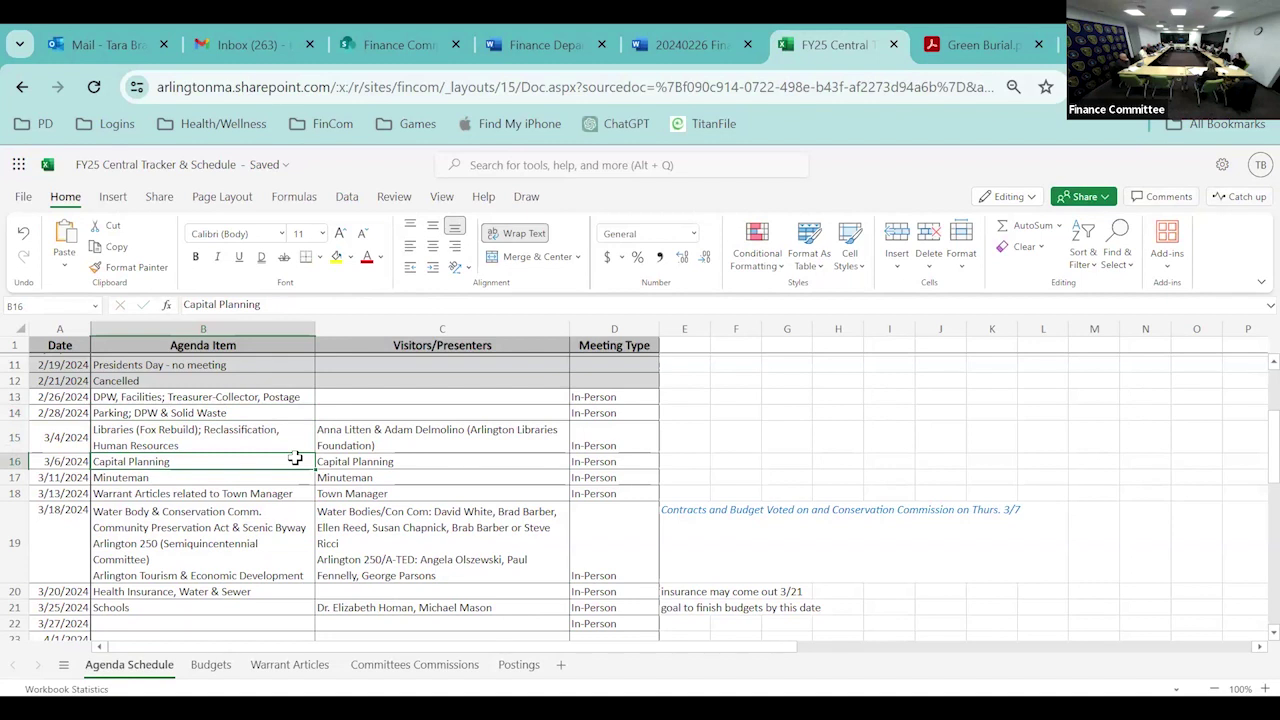
key("Down")
key("Down")
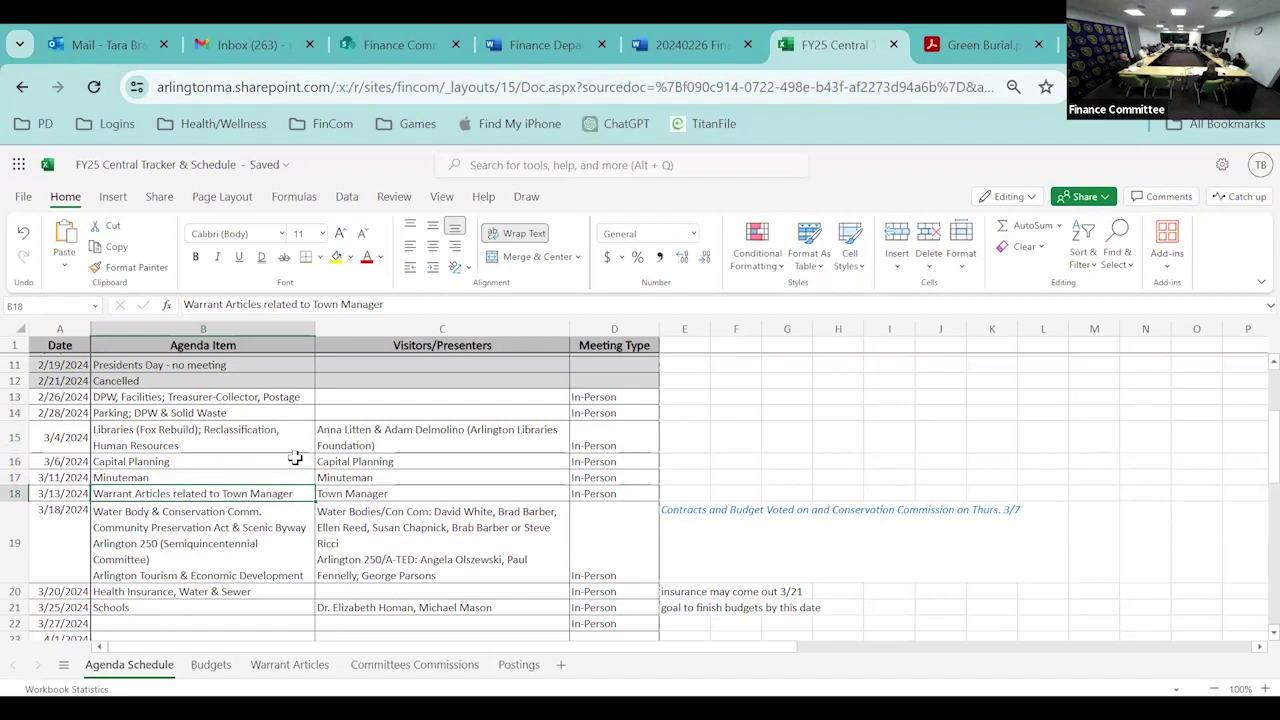
key("Down")
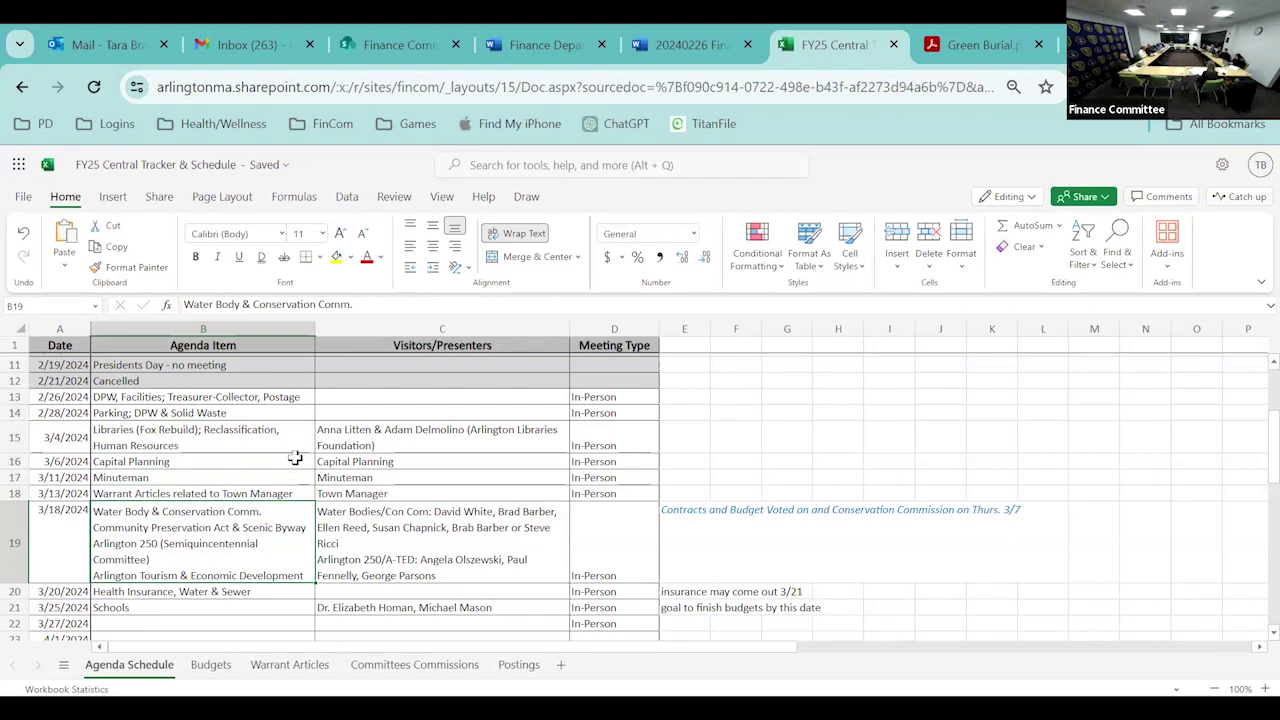
key("Up")
key("Down")
scroll(295, 457, "down", 3)
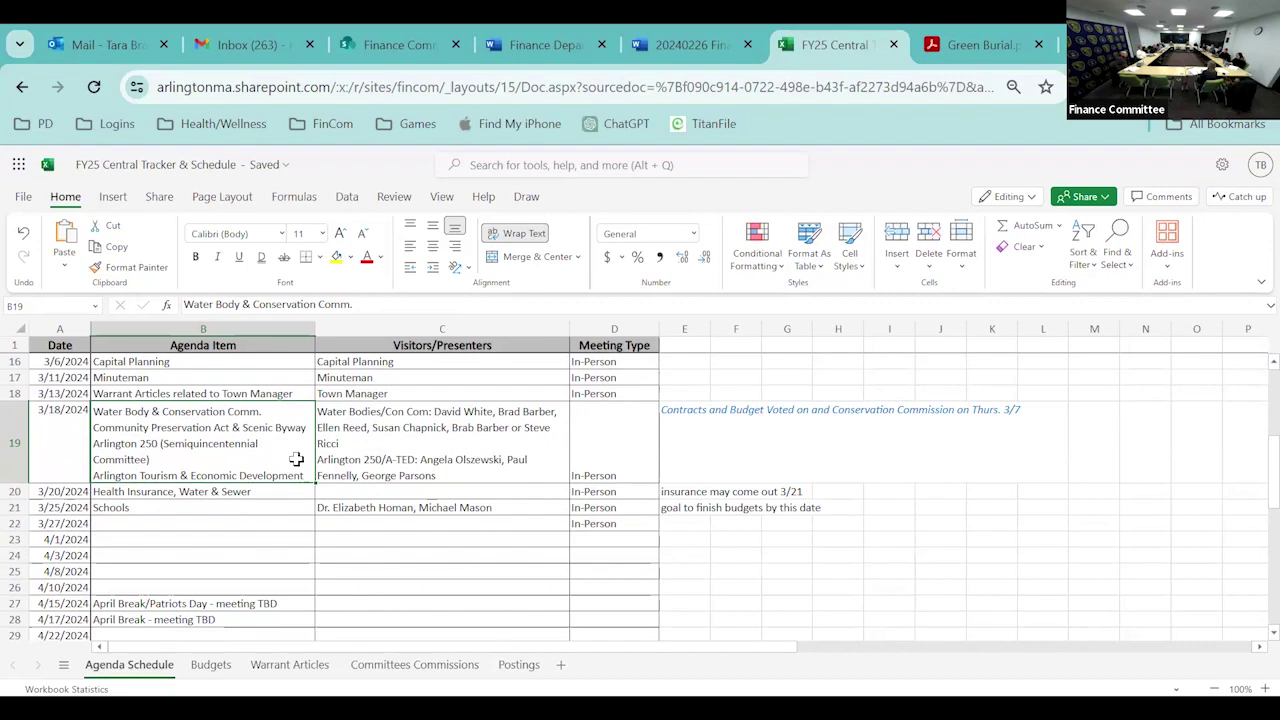
scroll(296, 459, "up", 2)
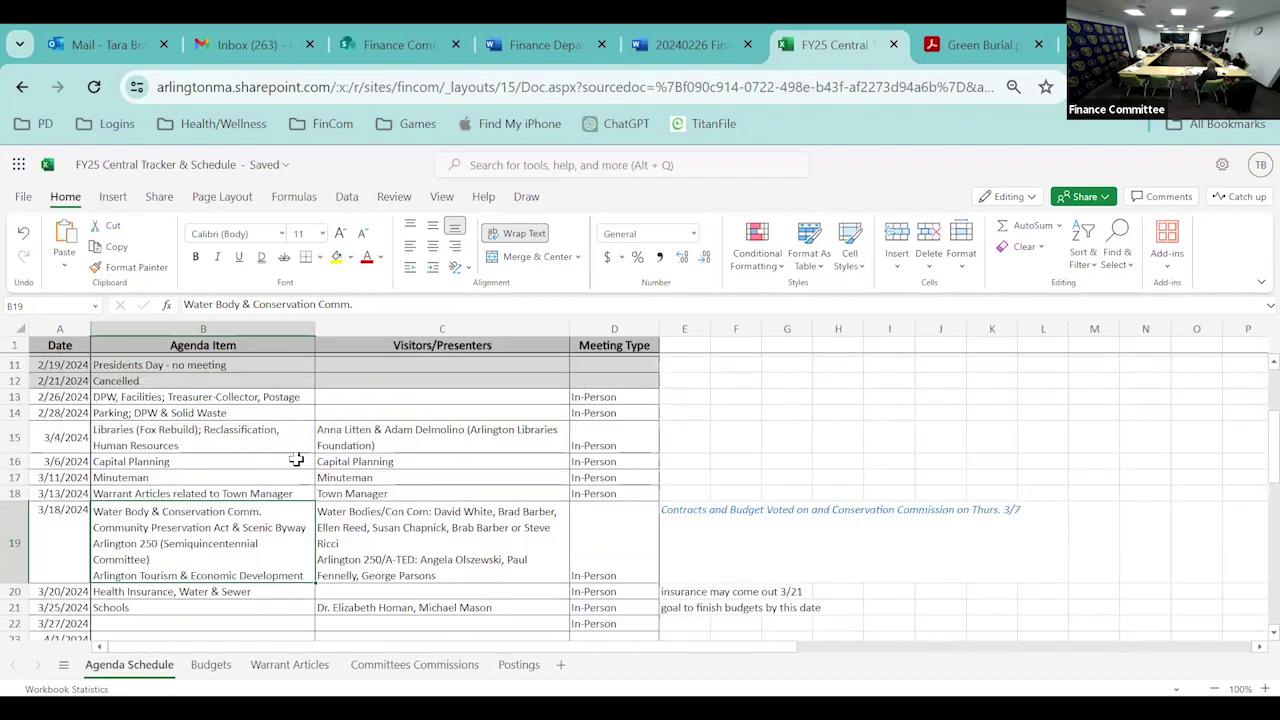
left_click(233, 398)
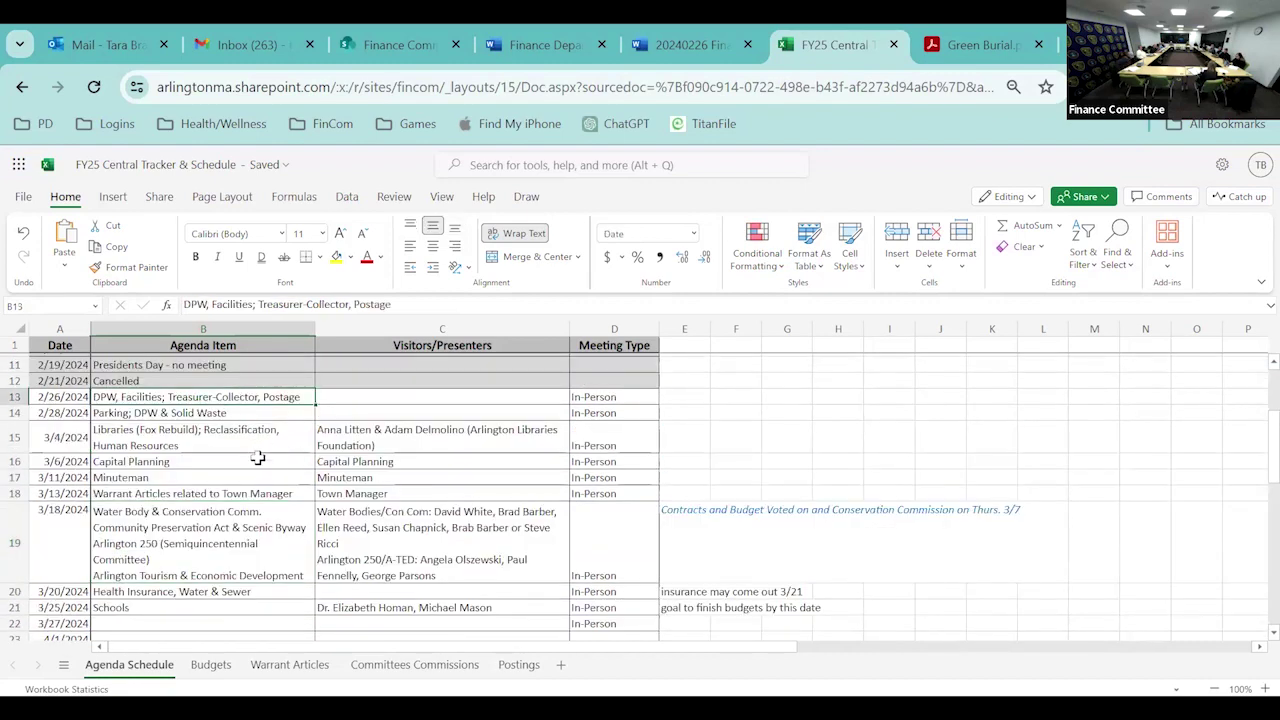
Append "; Committees & Commissions" to the 2/28/2024 agenda item.
left_click(237, 412)
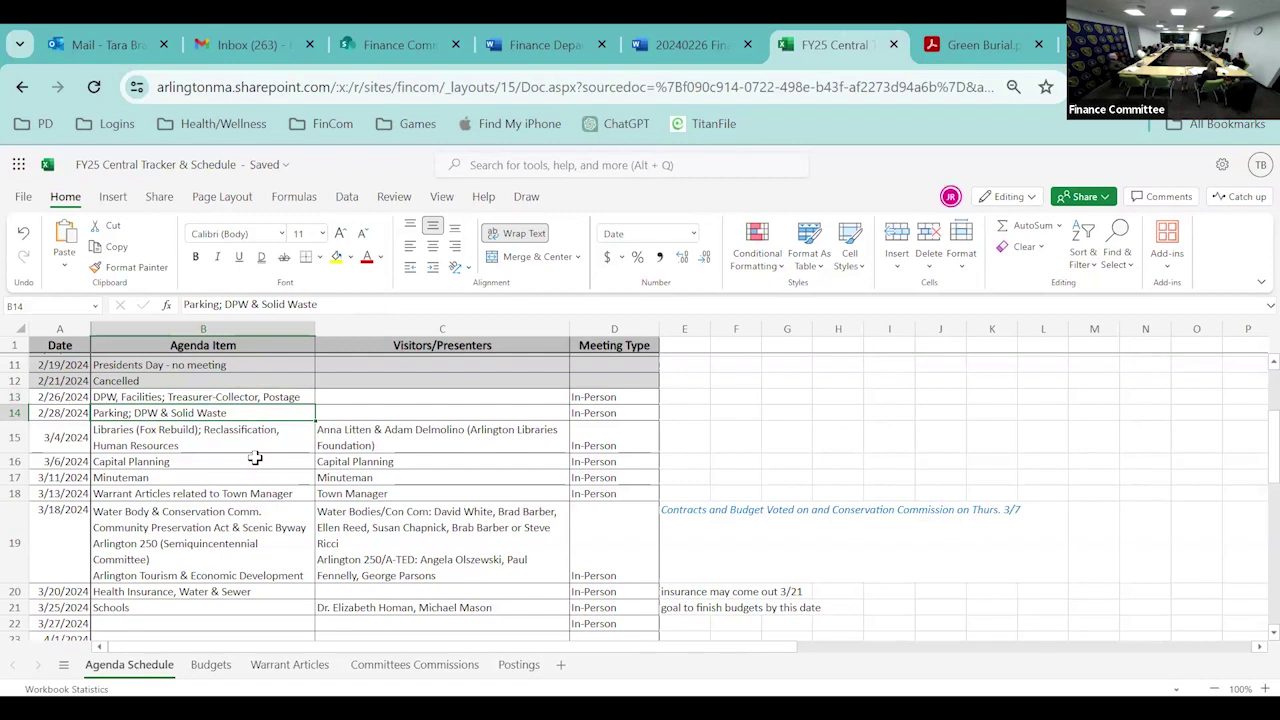
double_click(280, 412)
type("; Commit")
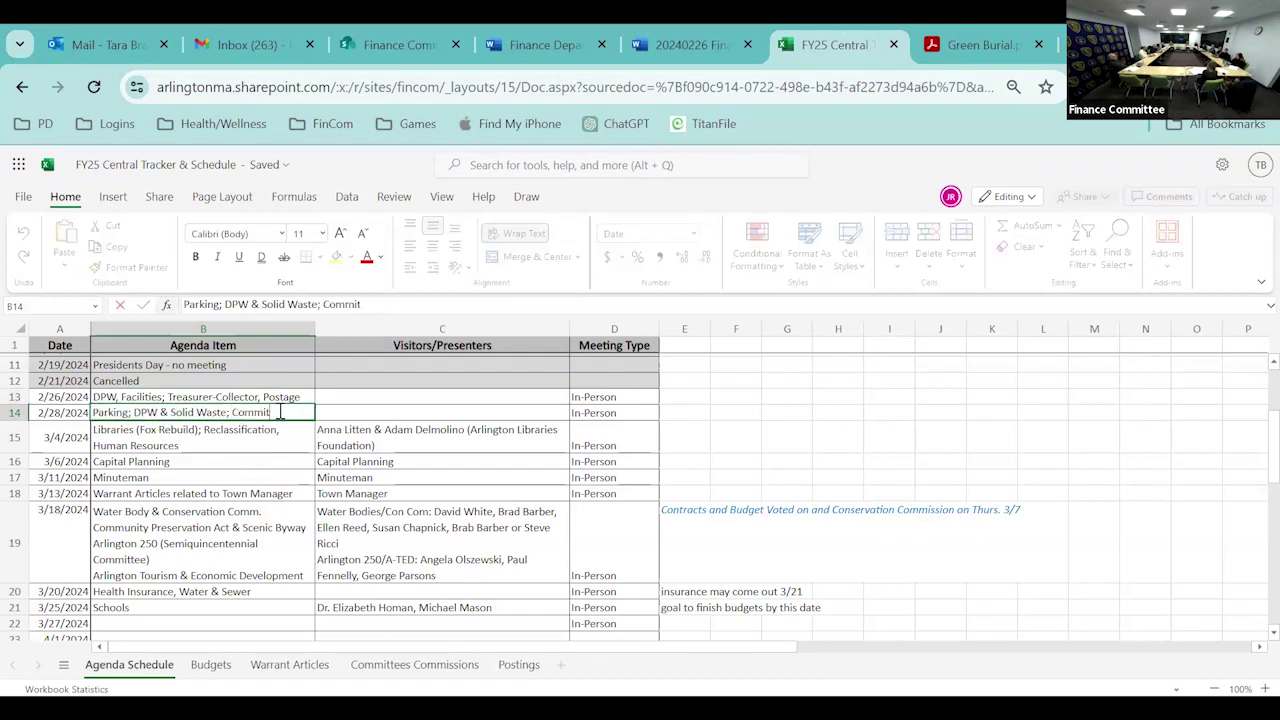
type("tees & Commis")
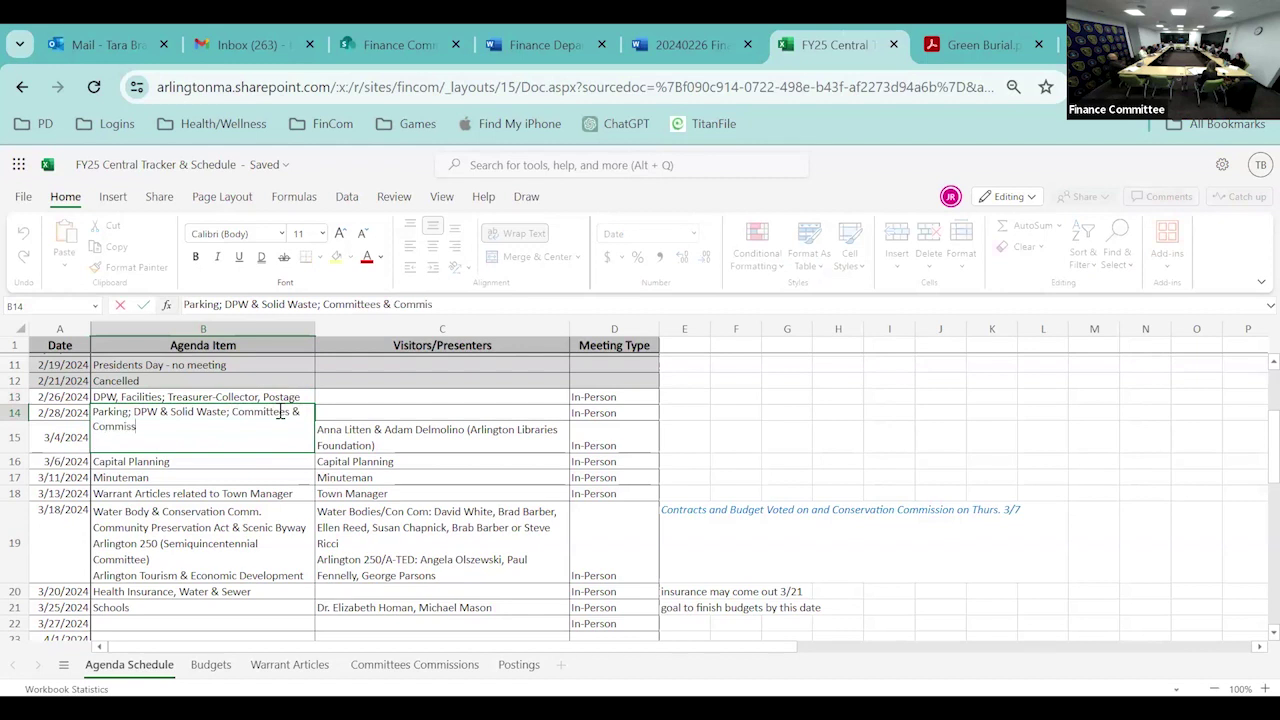
type("sions")
key("Return")
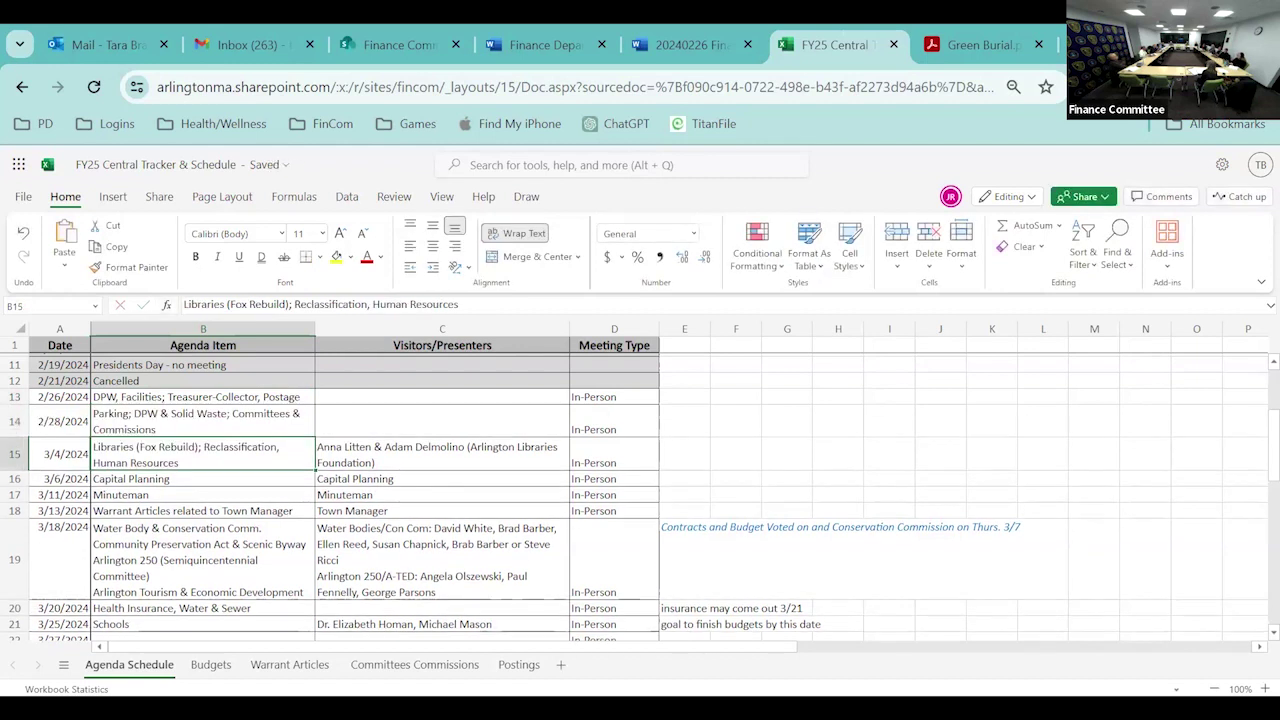